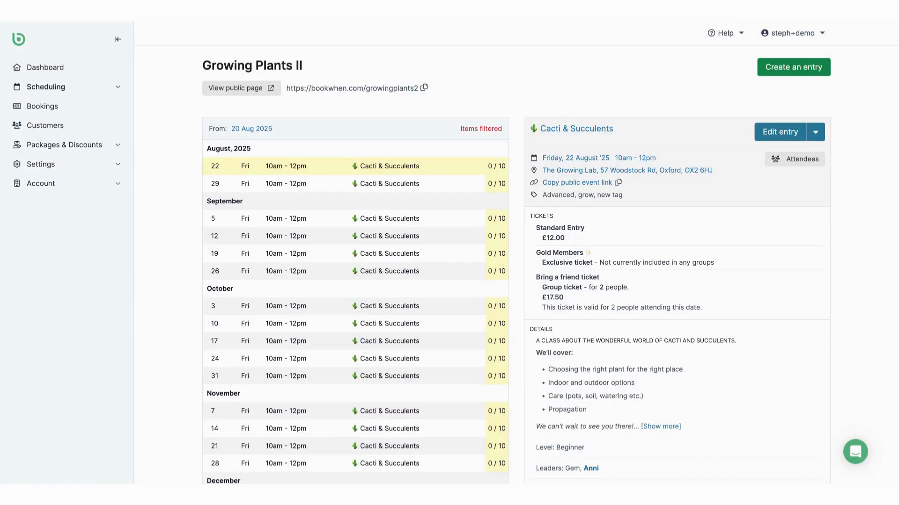
# Open the Cacti & Succulents entry for editing and examine its information, location, dates, ticket and booking form settings
pyautogui.click(770, 131)
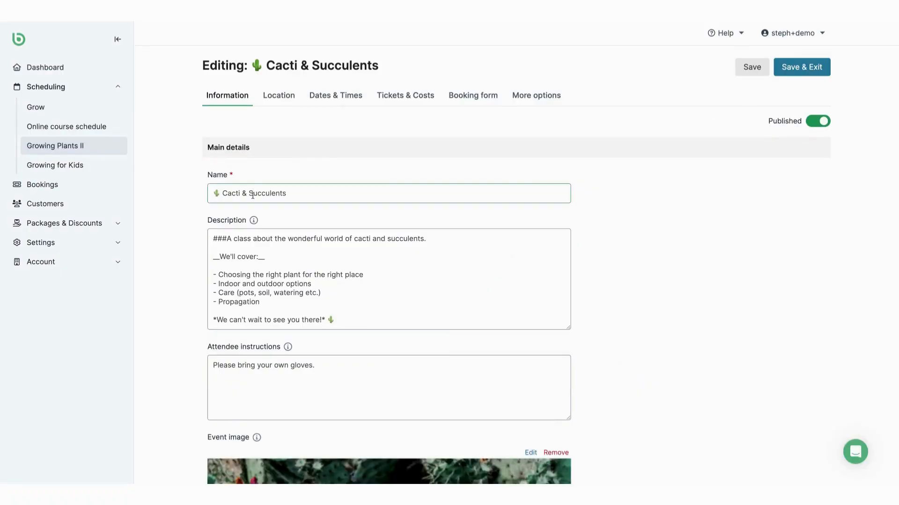
pyautogui.click(284, 96)
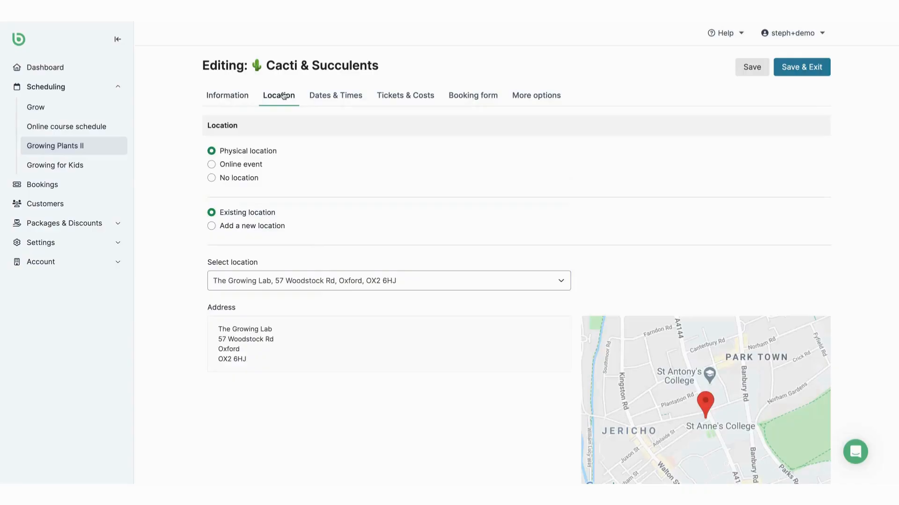
pyautogui.click(322, 98)
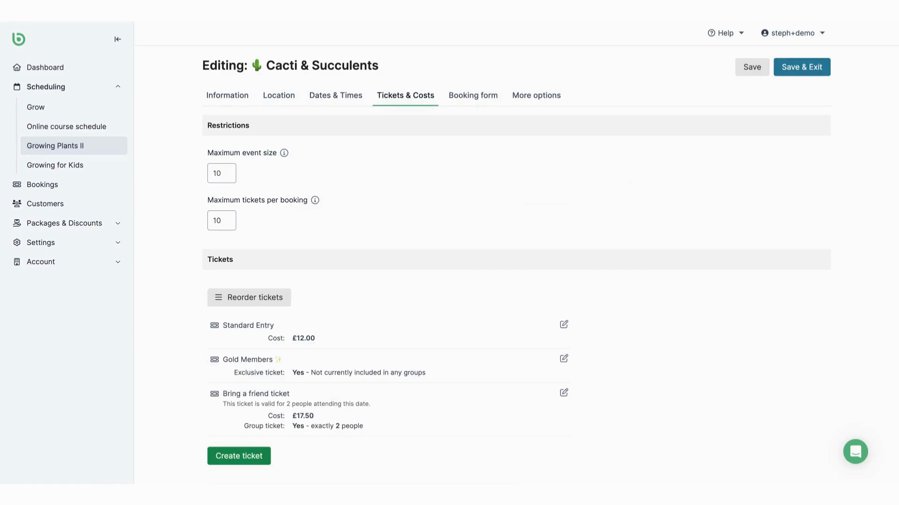
pyautogui.click(475, 99)
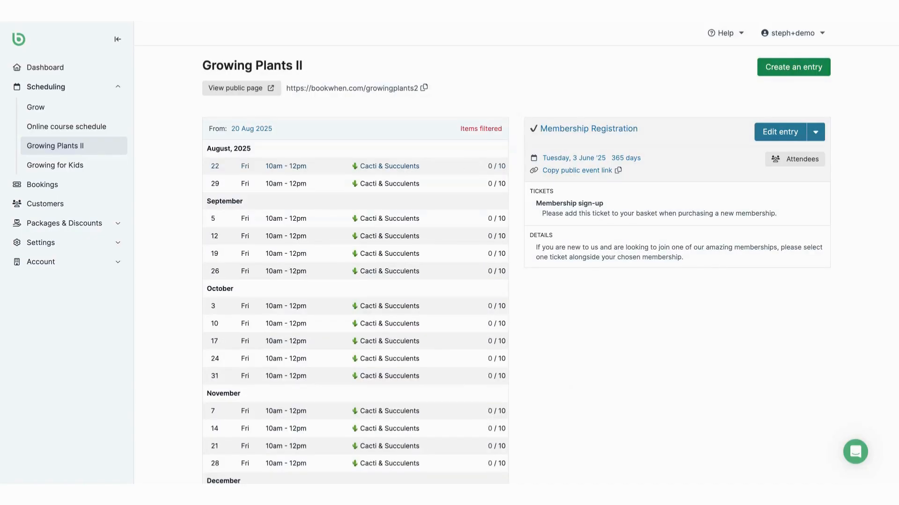
# Examine the details of the 22 August Cacti & Succulents event in the Growing Plants II schedule
pyautogui.click(385, 166)
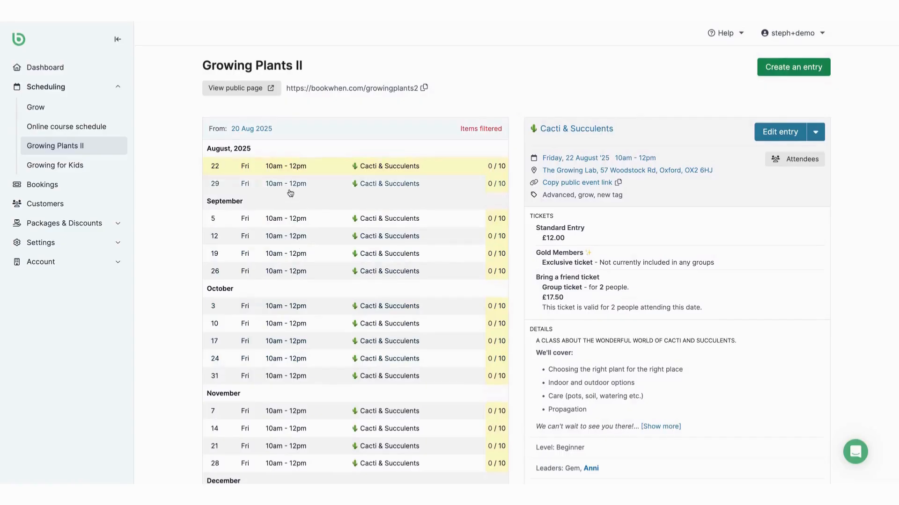
pyautogui.scroll(-1, 291, 192)
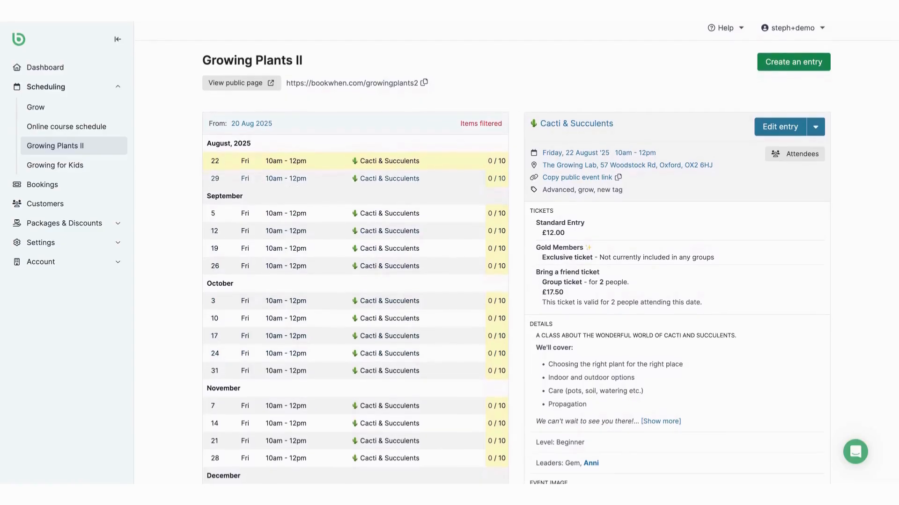
pyautogui.scroll(1, 290, 193)
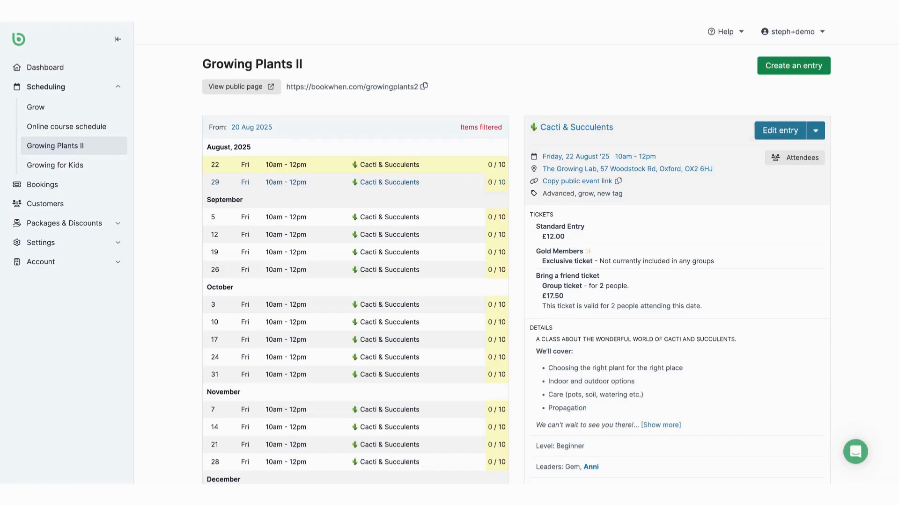
pyautogui.scroll(-1, 515, 253)
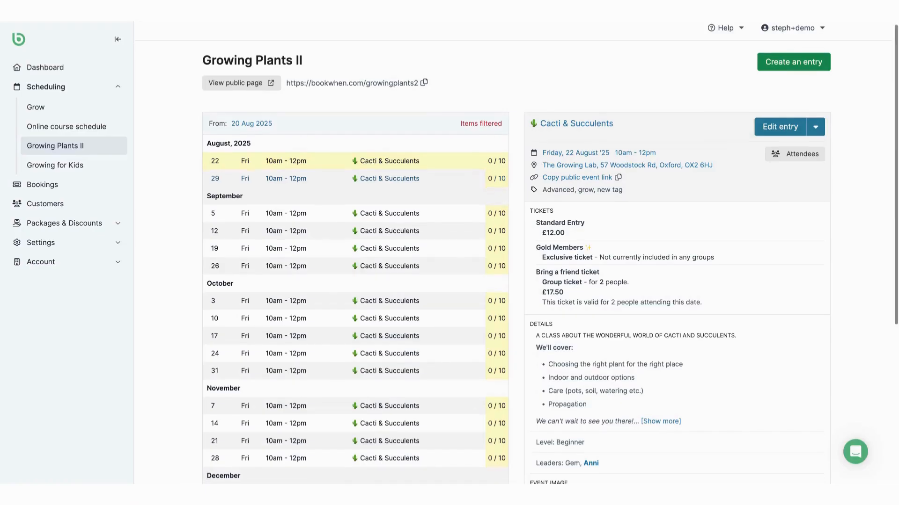
# Create a new entry named "🌽🍅 Veggie Patch 101" with the description "Learn to grow your own food at home!"
pyautogui.click(806, 58)
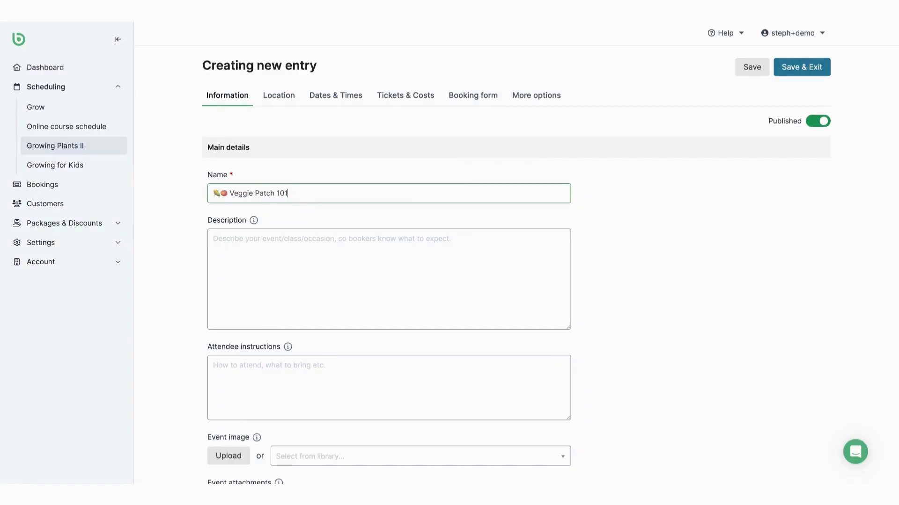
pyautogui.click(213, 239)
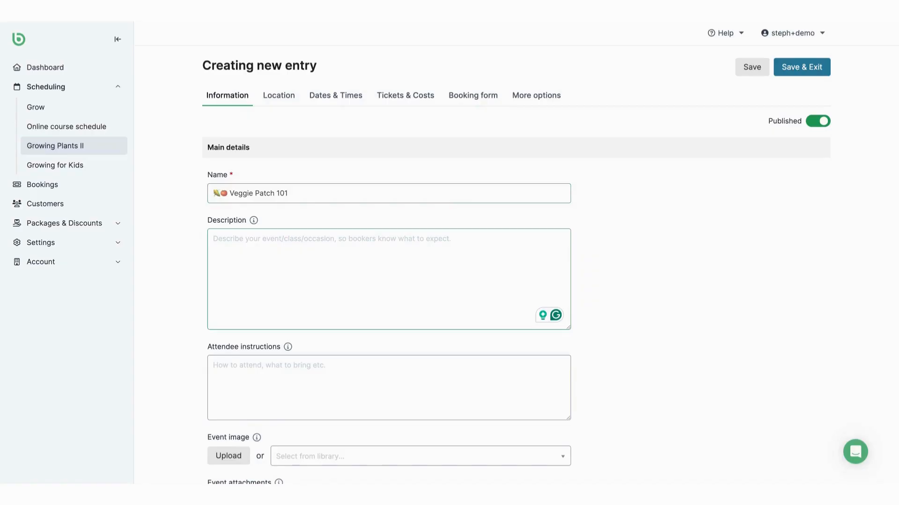
pyautogui.write('Learn to grow your own food at home!')
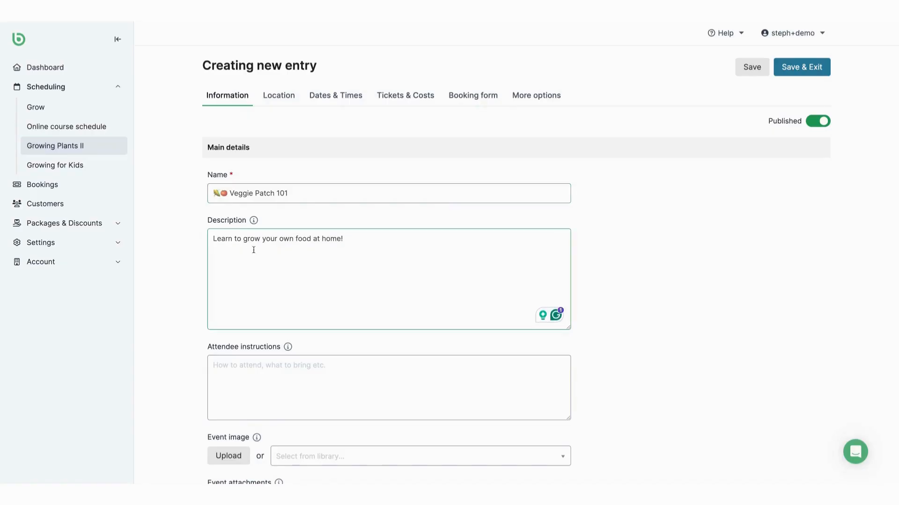
# Set the physical location to The Growing Lab and schedule ongoing weekly Saturday events from 30 August 2025 at 10:30am, lasting one hour
pyautogui.click(268, 97)
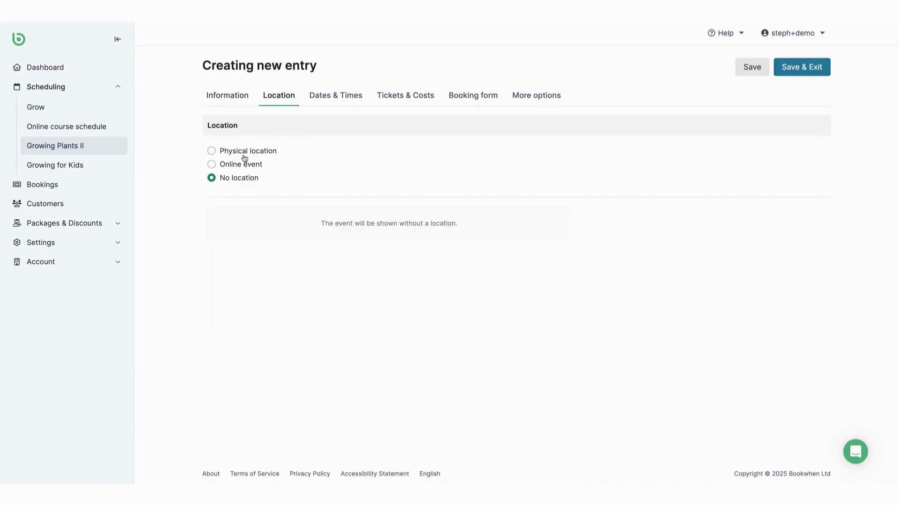
pyautogui.click(244, 154)
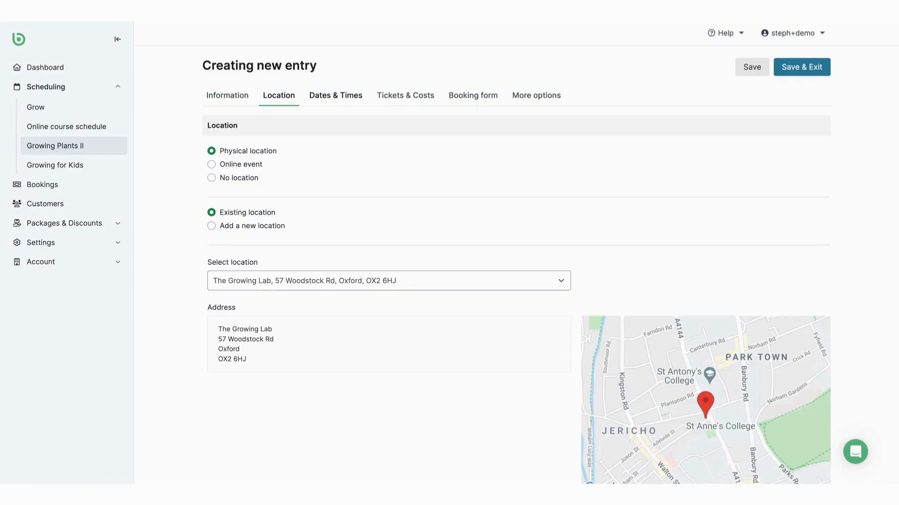
pyautogui.click(336, 95)
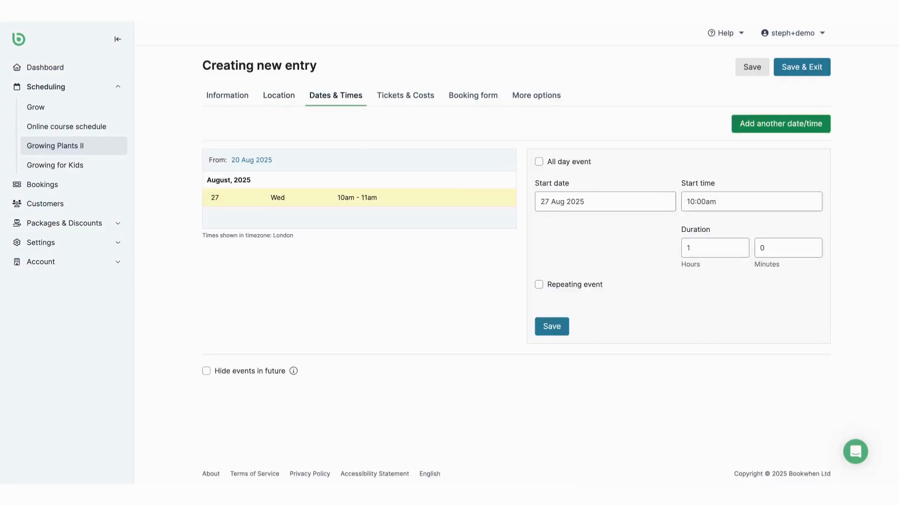
pyautogui.click(702, 197)
pyautogui.click(701, 258)
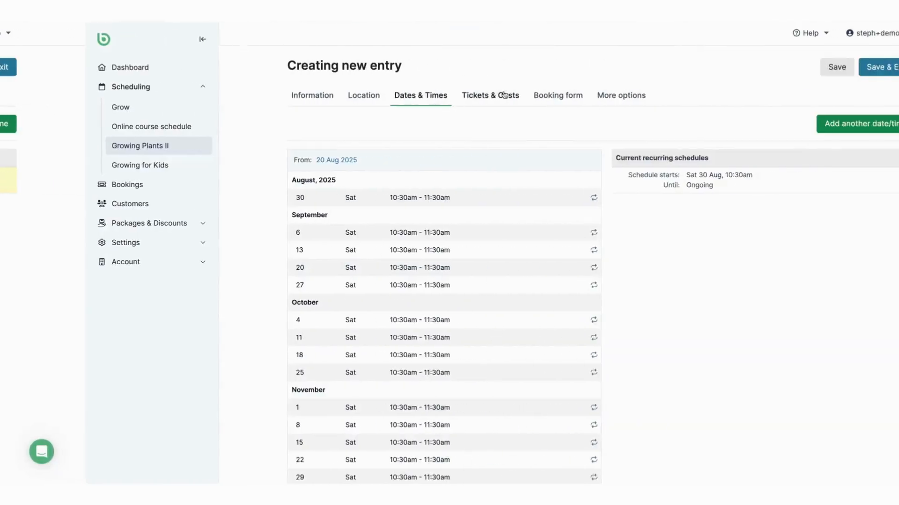
# Set the maximum event size to 10, add a £15.00 "Veggie Patch 101 Ticket" with online/offline payment choice, and save the entry
pyautogui.click(419, 95)
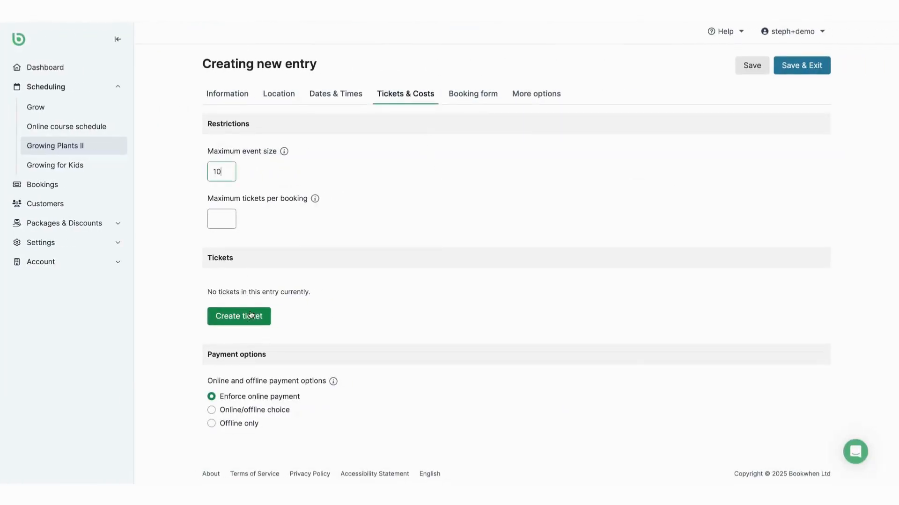
pyautogui.click(248, 317)
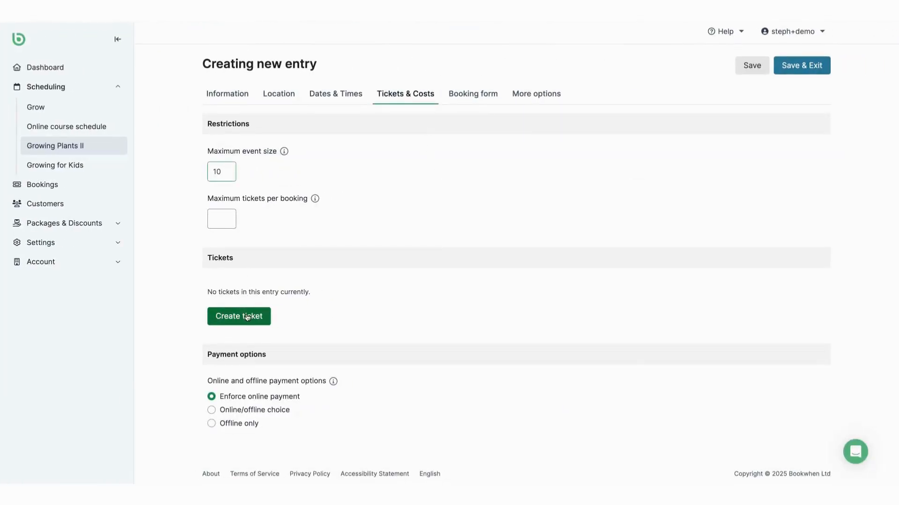
pyautogui.scroll(-1, 297, 315)
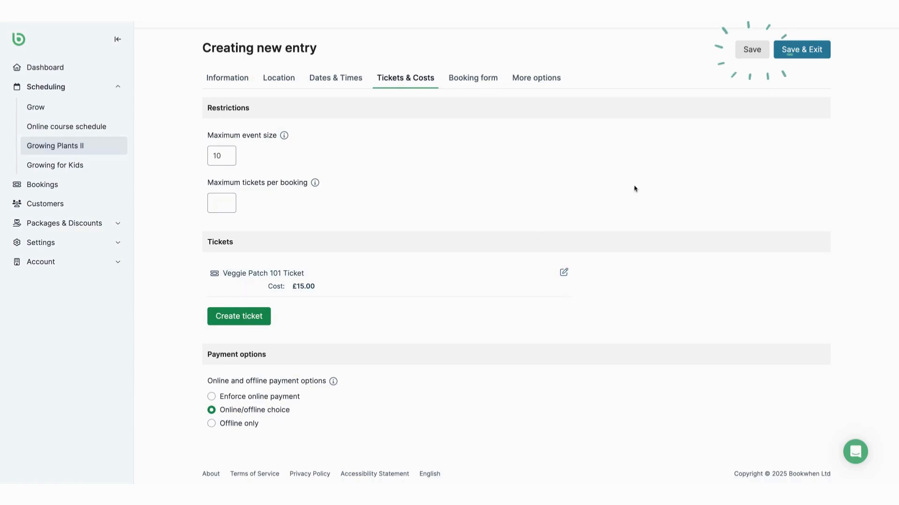
pyautogui.click(750, 57)
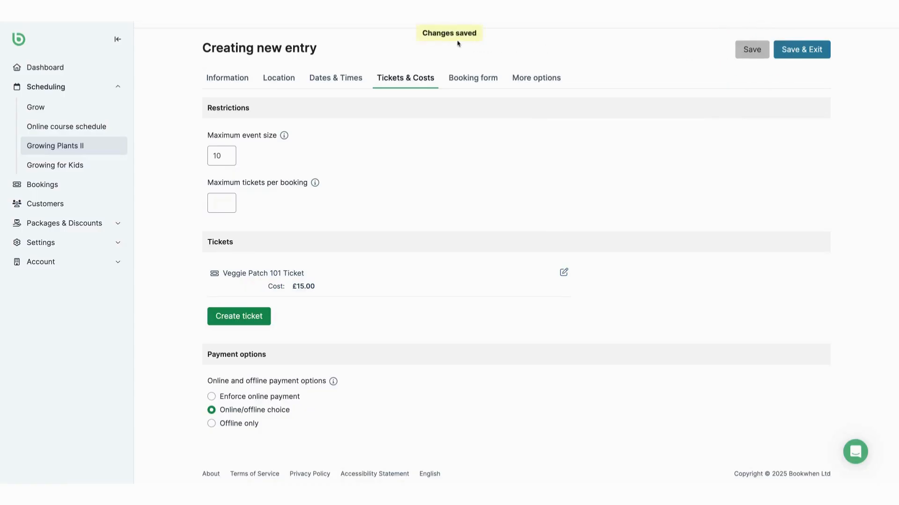
# Remove the Date of Birth field from the entry's booking form and save the form
pyautogui.click(482, 85)
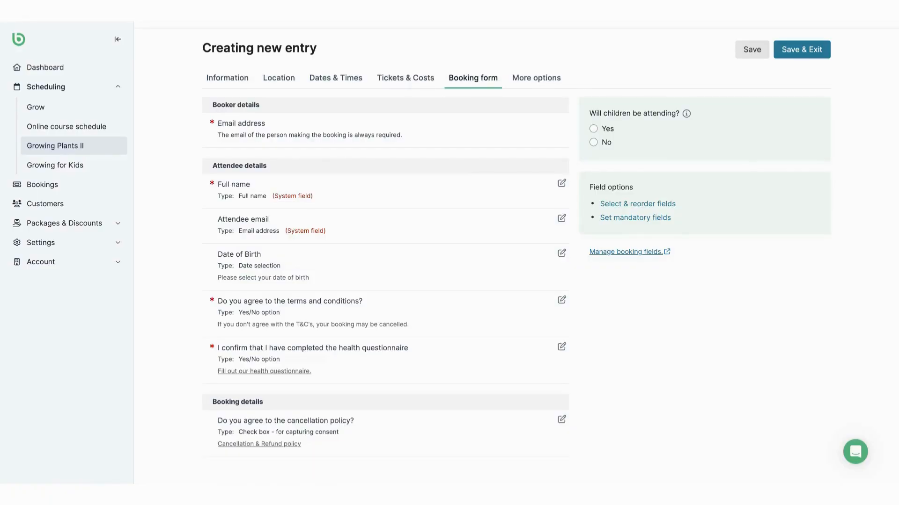
pyautogui.click(613, 205)
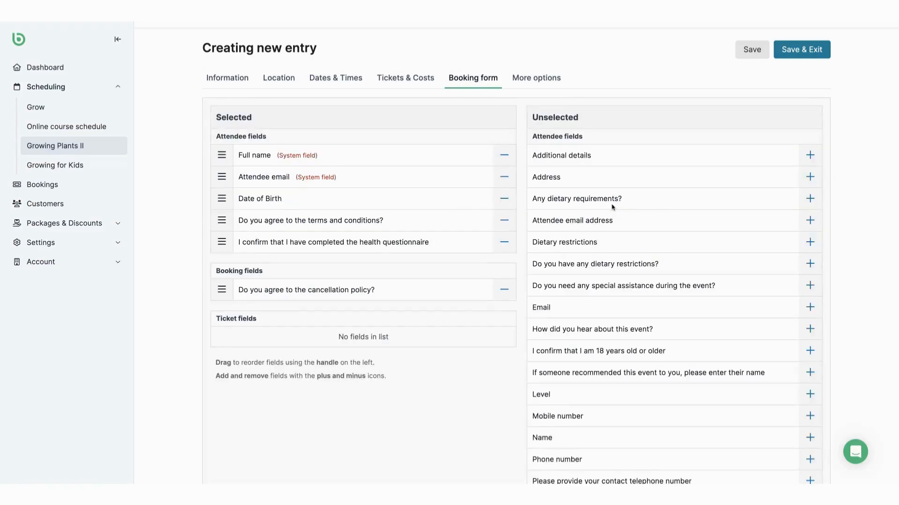
pyautogui.click(502, 200)
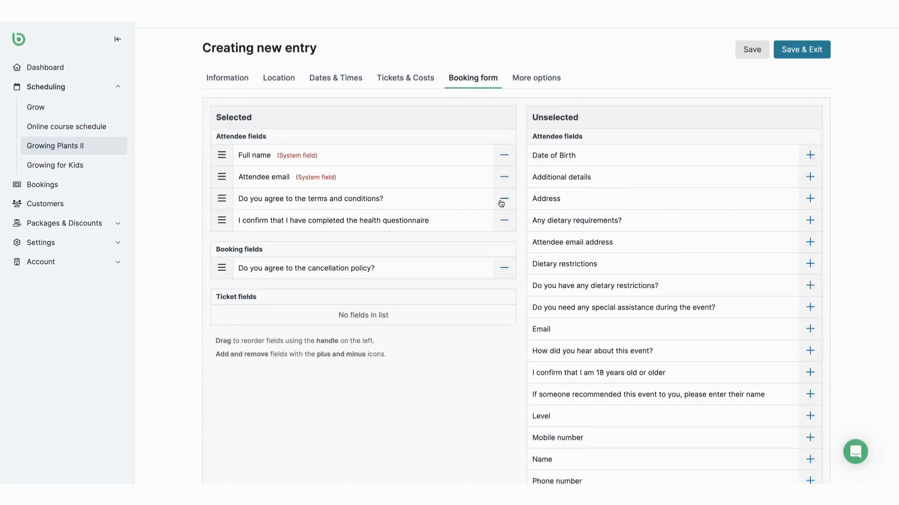
pyautogui.scroll(-1, 498, 206)
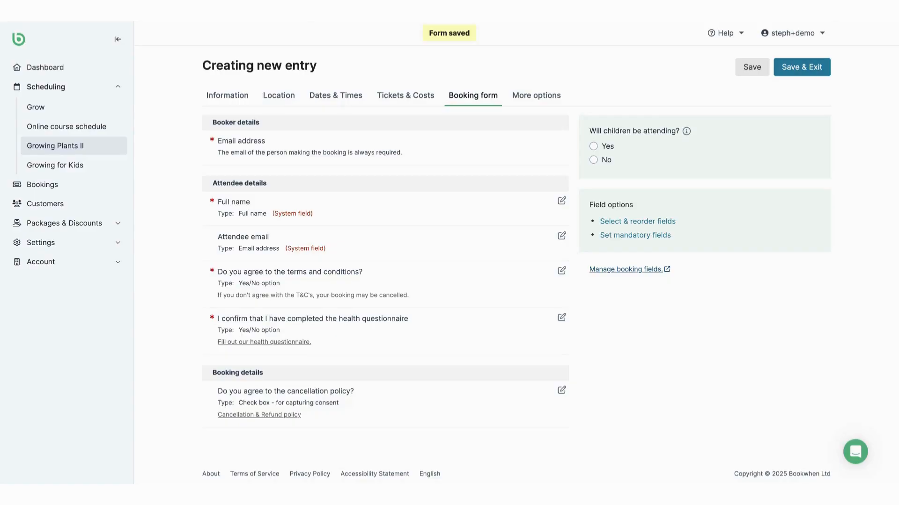
# Check the private booking password option, then save the new entry and return to the schedule
pyautogui.click(517, 95)
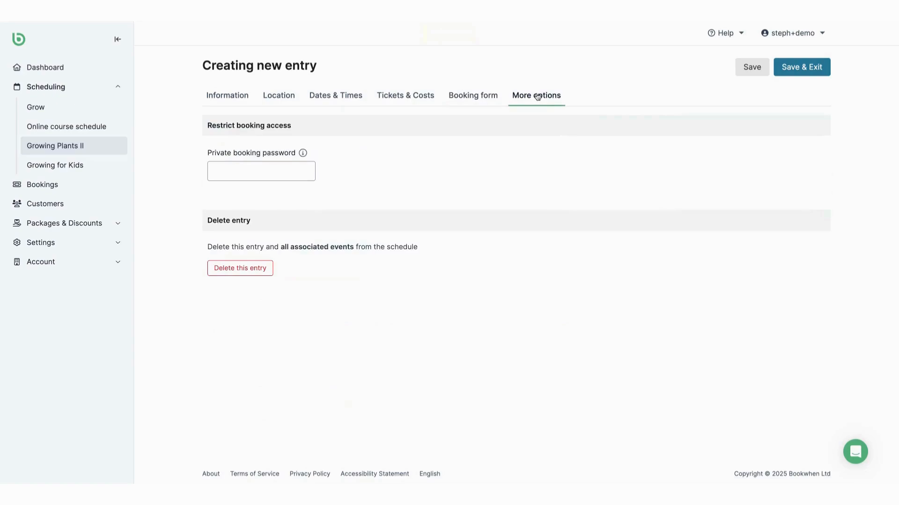
pyautogui.click(268, 180)
pyautogui.click(788, 70)
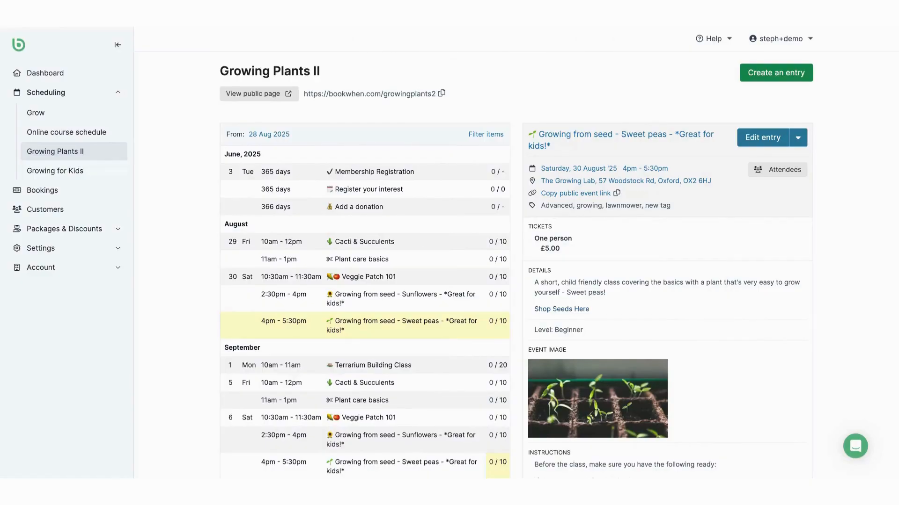
# Review the full details, instructions and attachment of the 30 August Sweet peas event
pyautogui.scroll(-3, 610, 366)
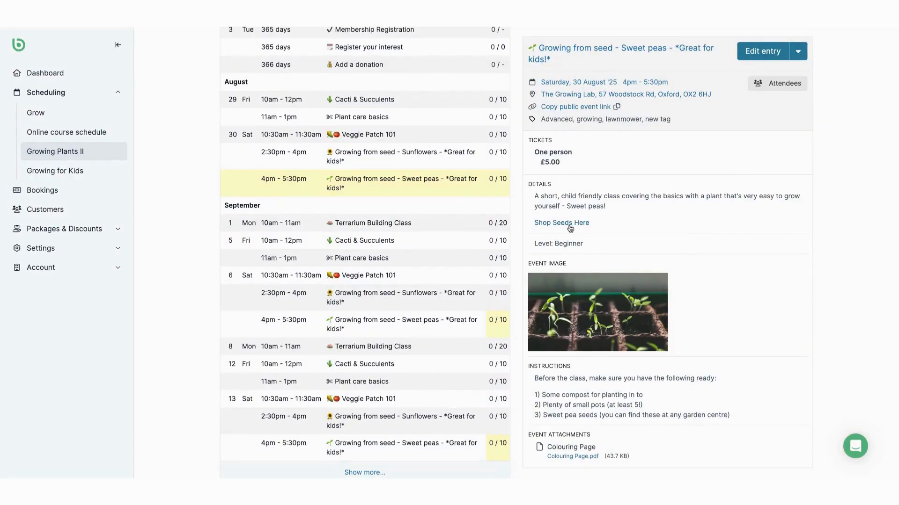
pyautogui.scroll(3, 570, 228)
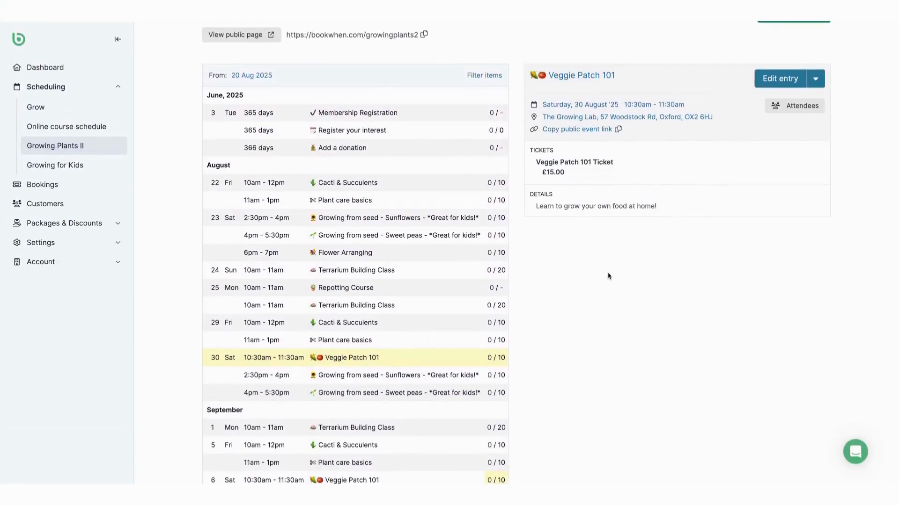
# Make the Veggie Patch 101 description's first line a "#" heading, add "We can't wait to help you grow." below it, and save the entry
pyautogui.scroll(1, 608, 276)
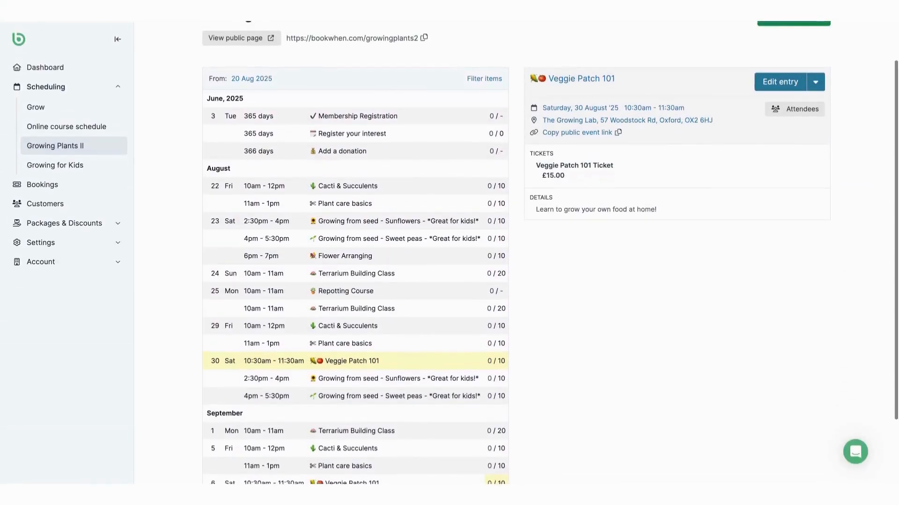
pyautogui.click(780, 85)
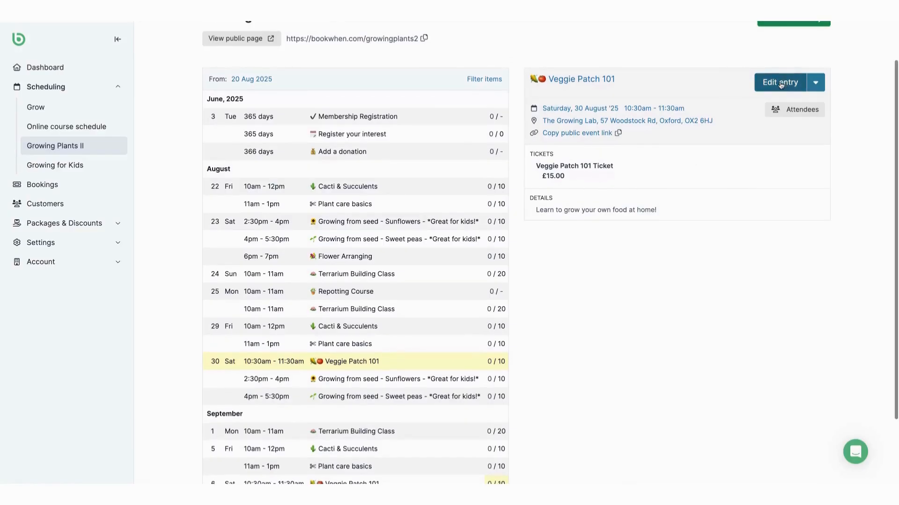
pyautogui.write("We can't wait to help you grow.")
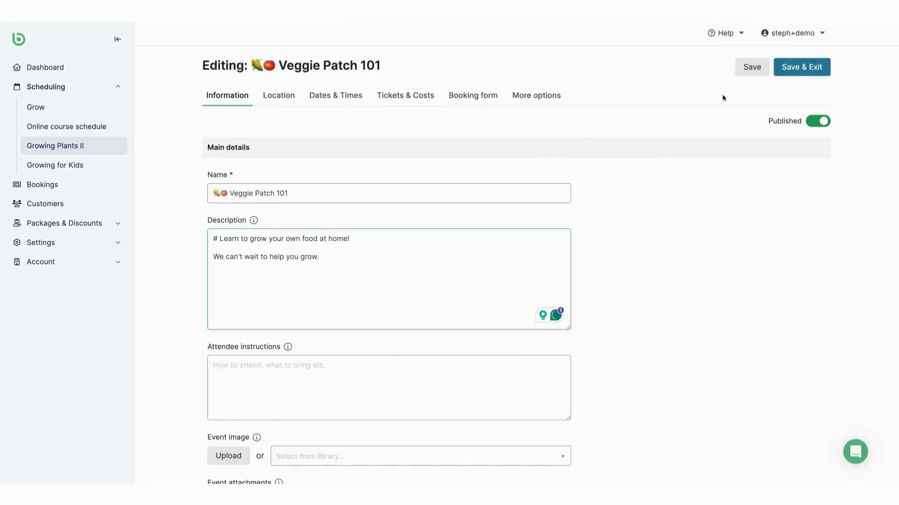
pyautogui.click(793, 74)
# Check the updated description on the 30 August, 6 September and 20 September Veggie Patch 101 events
pyautogui.click(467, 165)
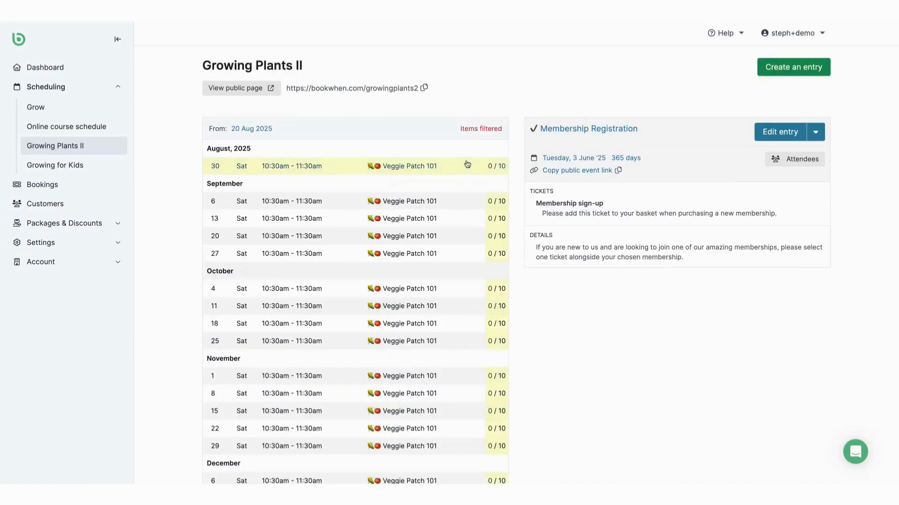
pyautogui.click(464, 206)
pyautogui.click(466, 239)
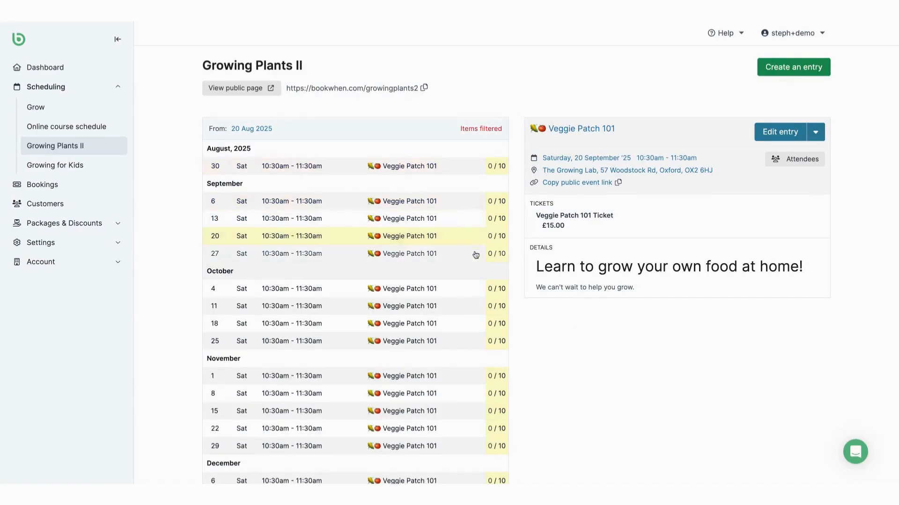
# Select the 27 September Veggie Patch 101 event and examine the actions available for that single event
pyautogui.click(475, 254)
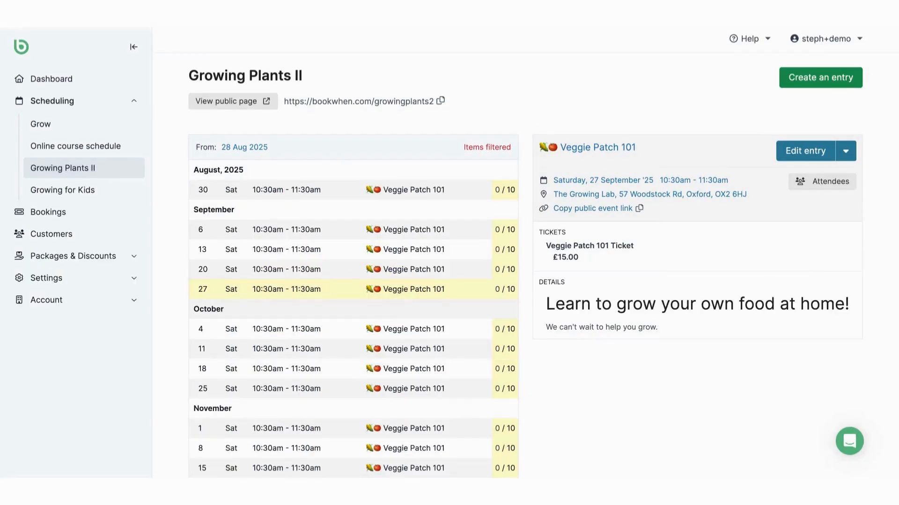
pyautogui.click(851, 154)
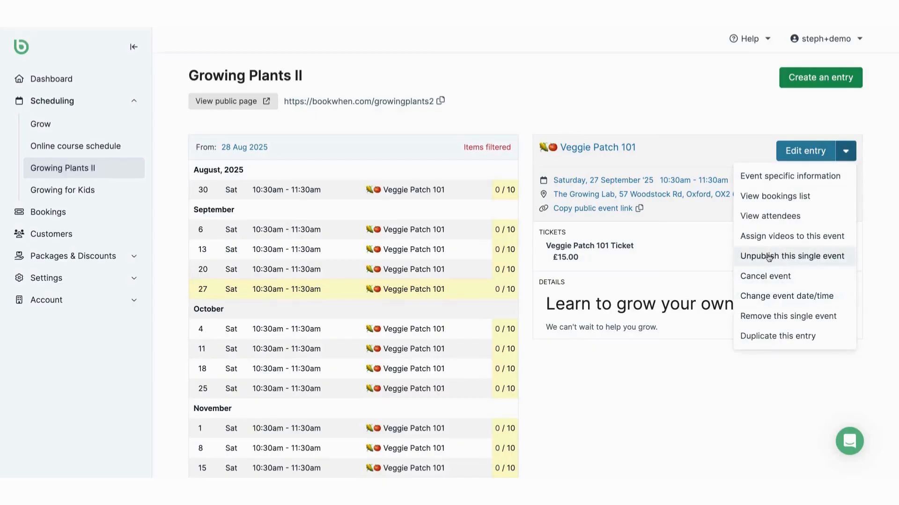
pyautogui.click(845, 152)
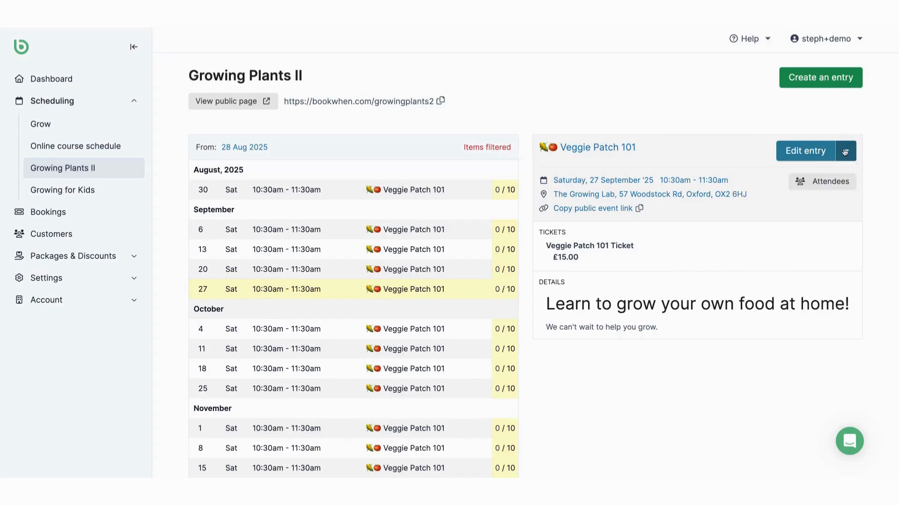